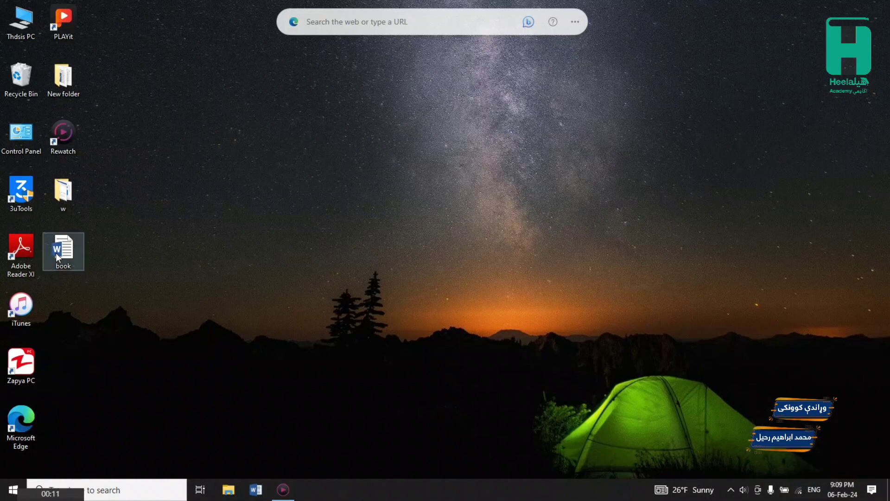
Launch Word from the Run prompt, create a blank document, then close it.
{"action": "key", "text": "super+r"}
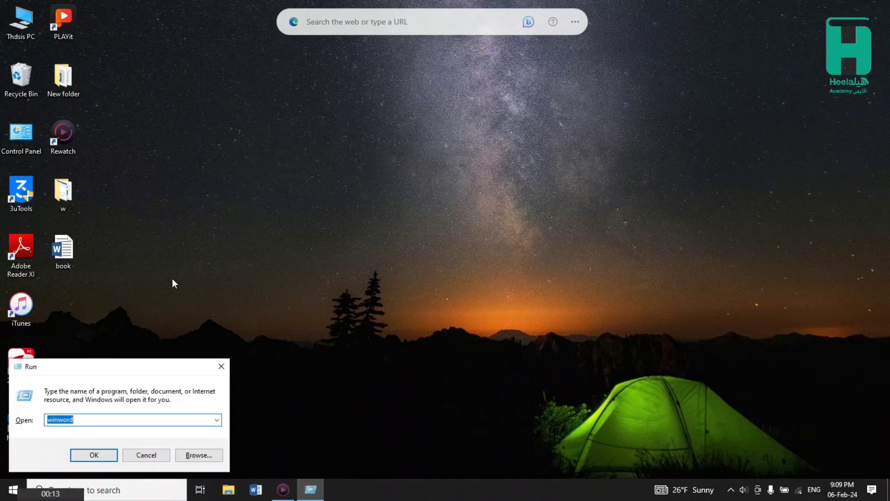
{"action": "key", "text": "Return"}
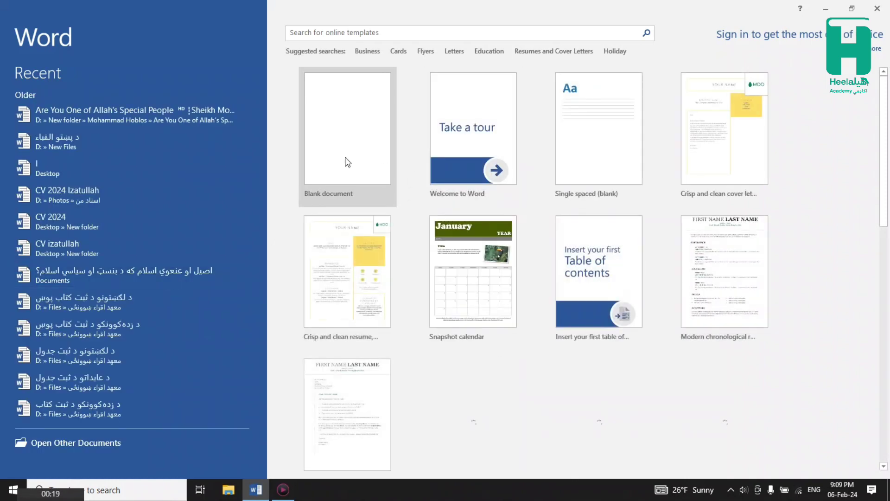
{"action": "left_click", "coordinate": [342, 157]}
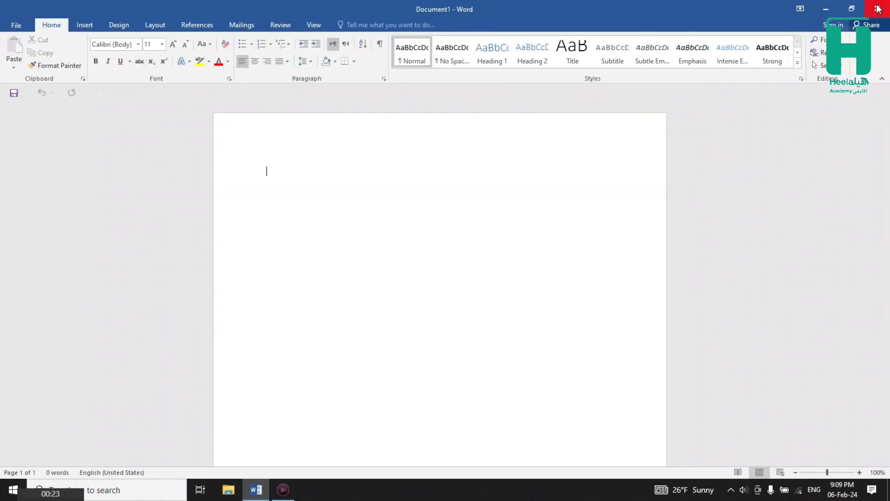
{"action": "left_click", "coordinate": [878, 9]}
Open the Afghanistan book from the desktop, show the Design tab, and scroll to page 2.
{"action": "left_click", "coordinate": [78, 260]}
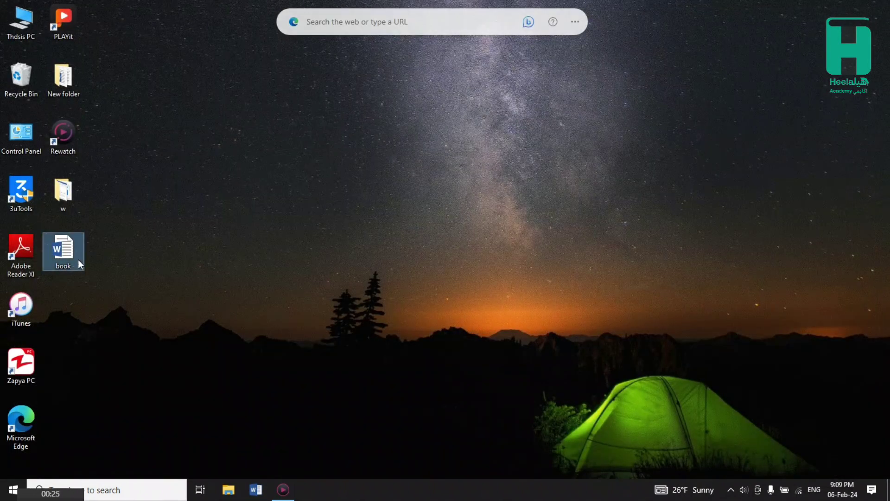
{"action": "double_click", "coordinate": [79, 262]}
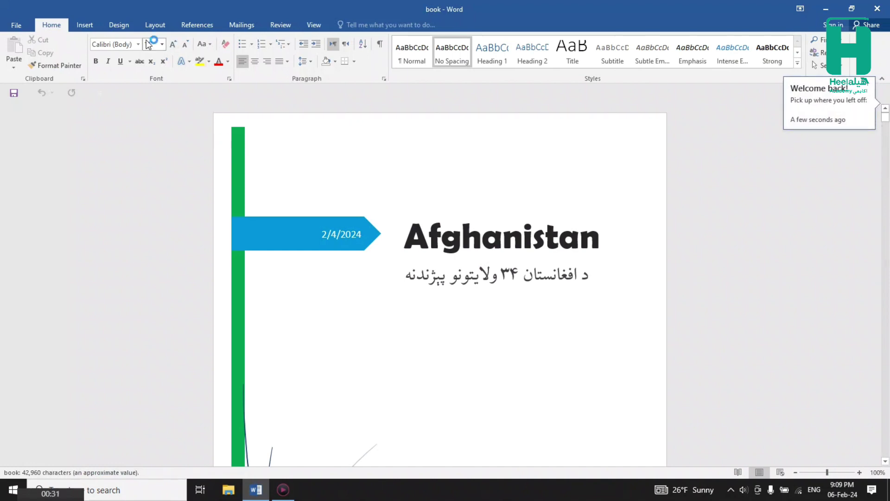
{"action": "left_click", "coordinate": [122, 26]}
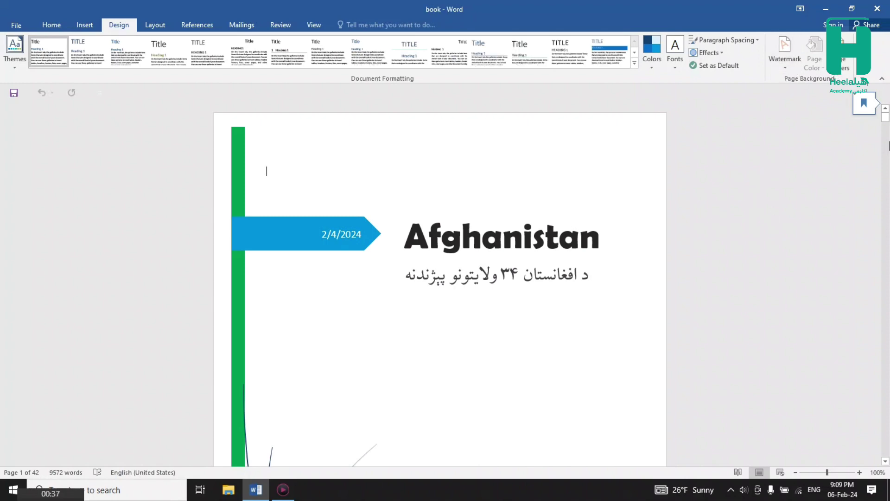
{"action": "scroll", "coordinate": [762, 197], "scroll_direction": "down", "scroll_amount": 3}
{"action": "scroll", "coordinate": [762, 197], "scroll_direction": "down", "scroll_amount": 10}
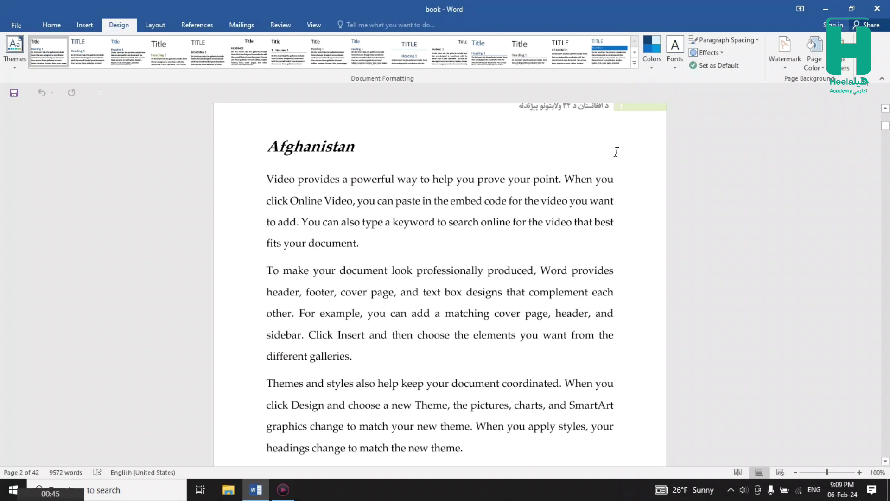
Choose a Box page border with the dash-dot line, after trying dash-dot-dot and dashed.
{"action": "left_click", "coordinate": [843, 54]}
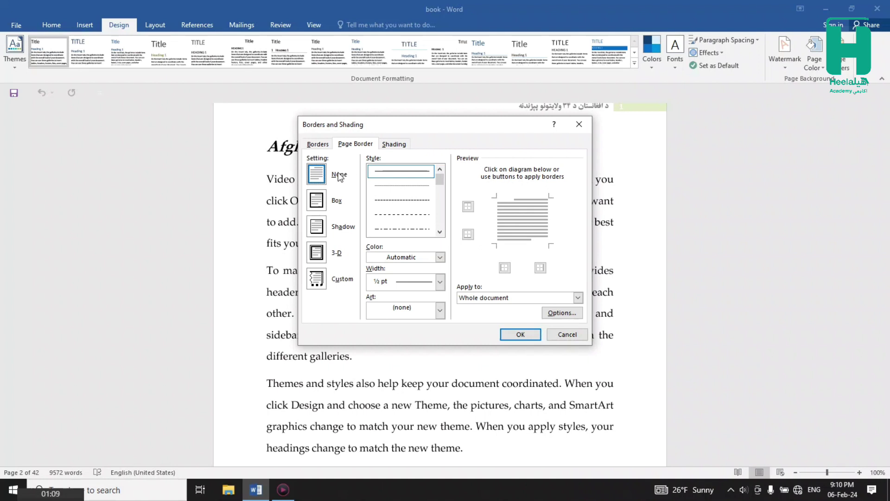
{"action": "left_click", "coordinate": [325, 202]}
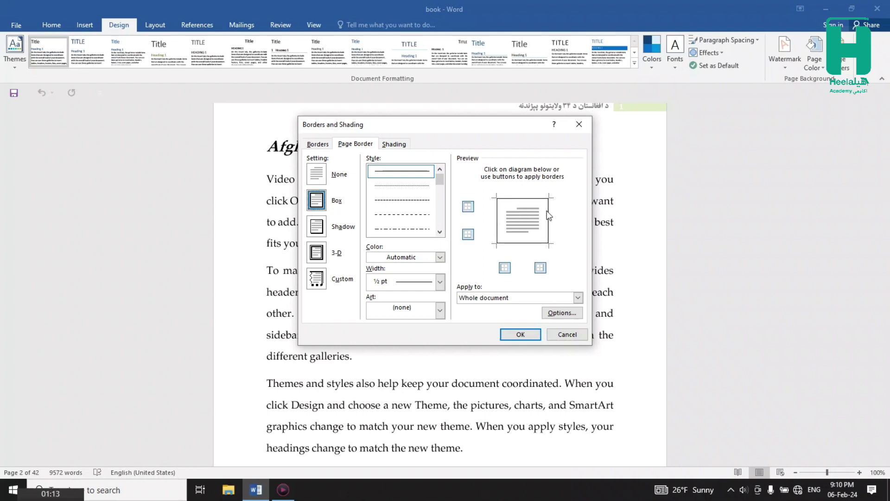
{"action": "left_click", "coordinate": [439, 231]}
{"action": "left_click", "coordinate": [415, 232]}
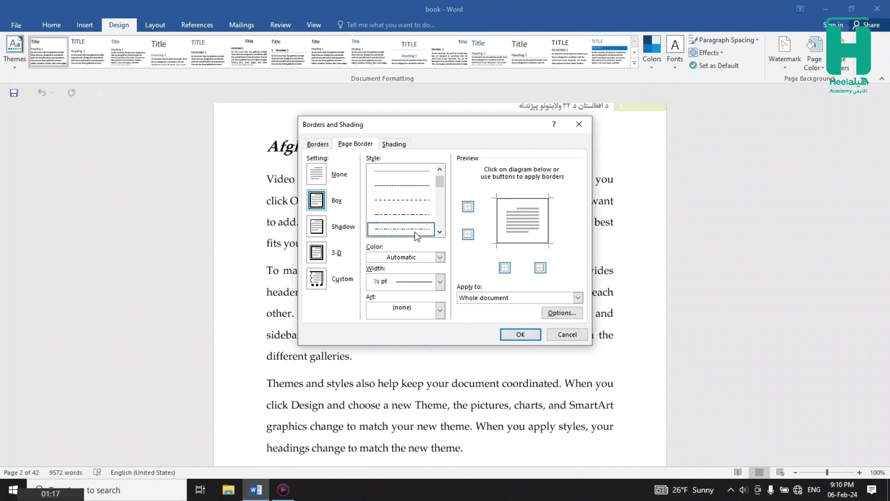
{"action": "scroll", "coordinate": [413, 208], "scroll_direction": "up", "scroll_amount": 1}
{"action": "left_click", "coordinate": [406, 201]}
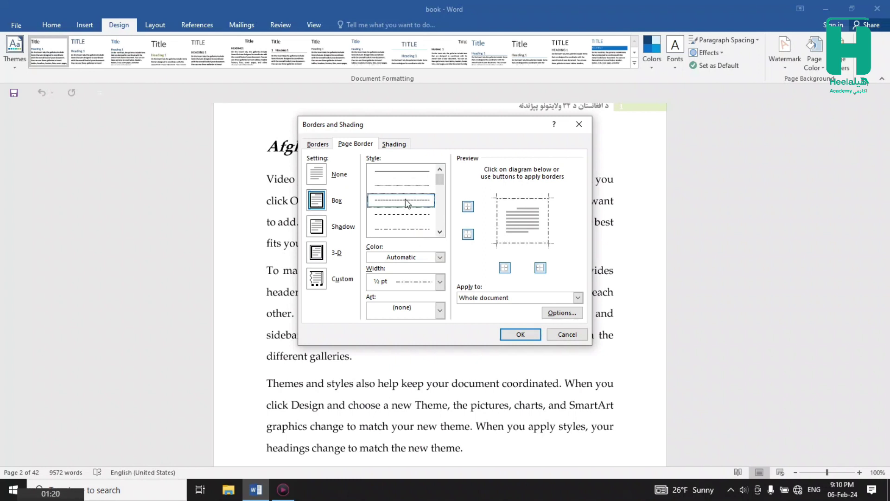
{"action": "left_click", "coordinate": [400, 229]}
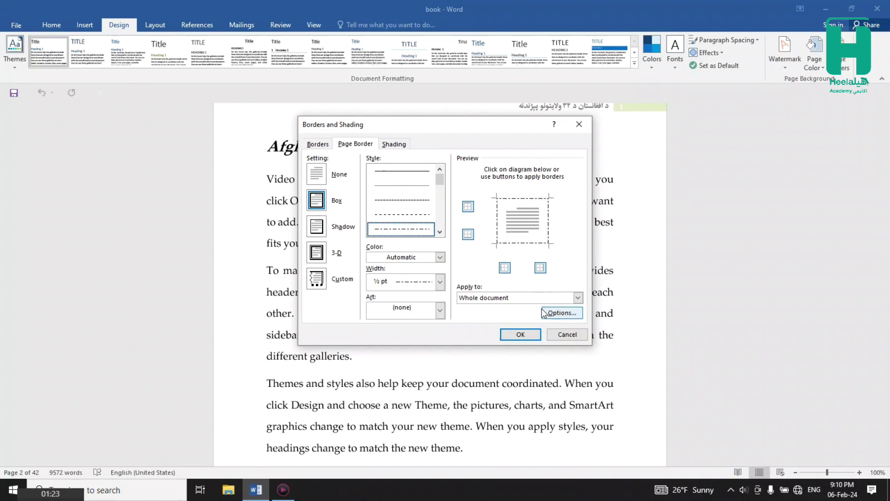
Apply the dash-dot box border and check it in print preview.
{"action": "left_click", "coordinate": [518, 334]}
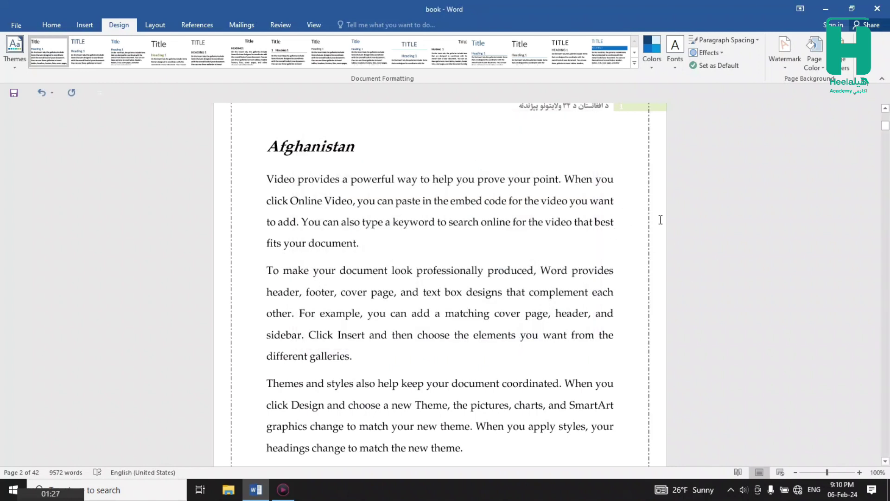
{"action": "key", "text": "ctrl+p"}
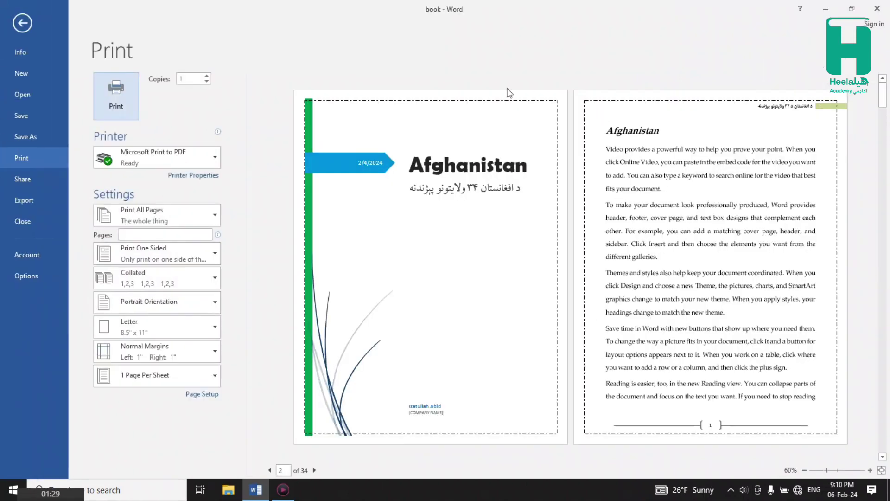
{"action": "left_click", "coordinate": [28, 22]}
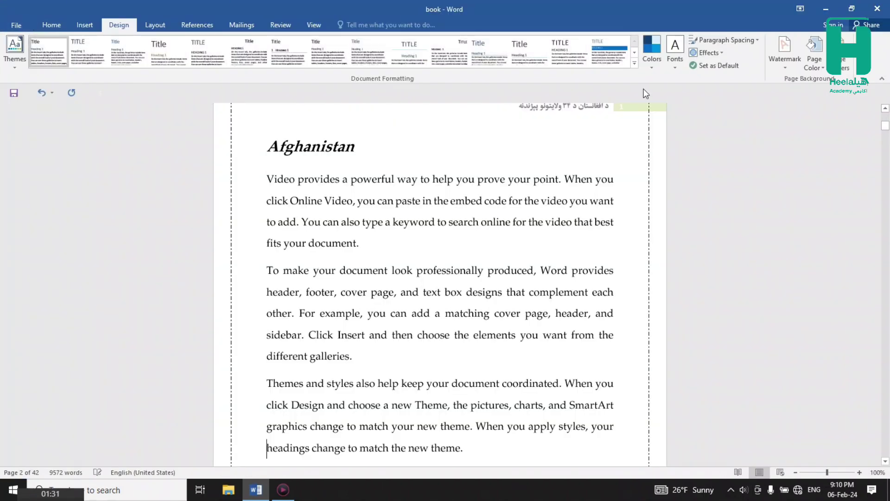
Recolour the page border dark red and thicken it to 3 pt.
{"action": "left_click", "coordinate": [844, 62]}
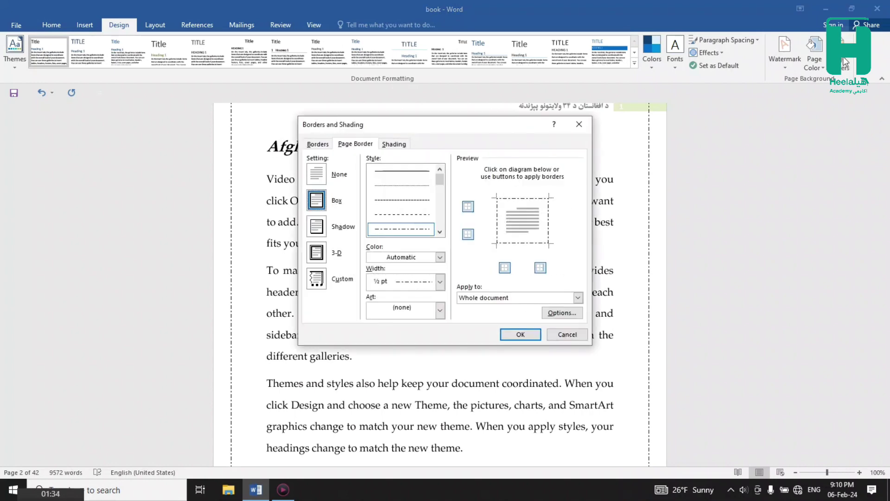
{"action": "left_click", "coordinate": [440, 258]}
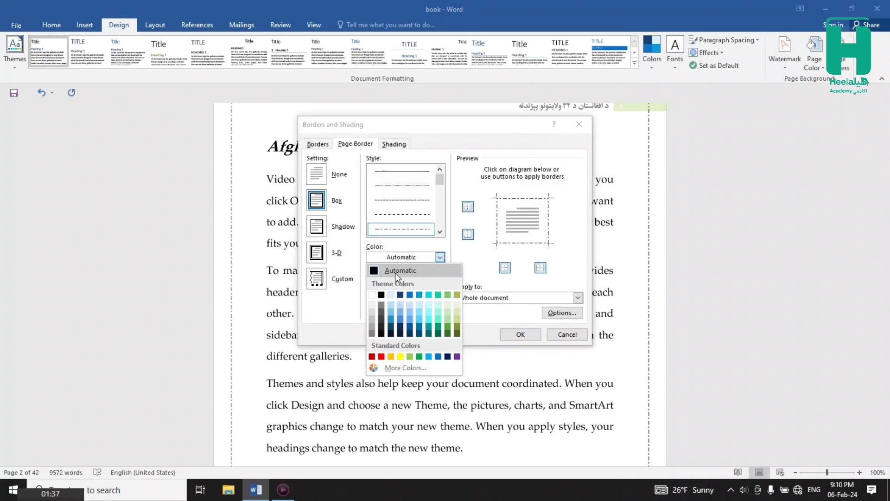
{"action": "left_click", "coordinate": [372, 357]}
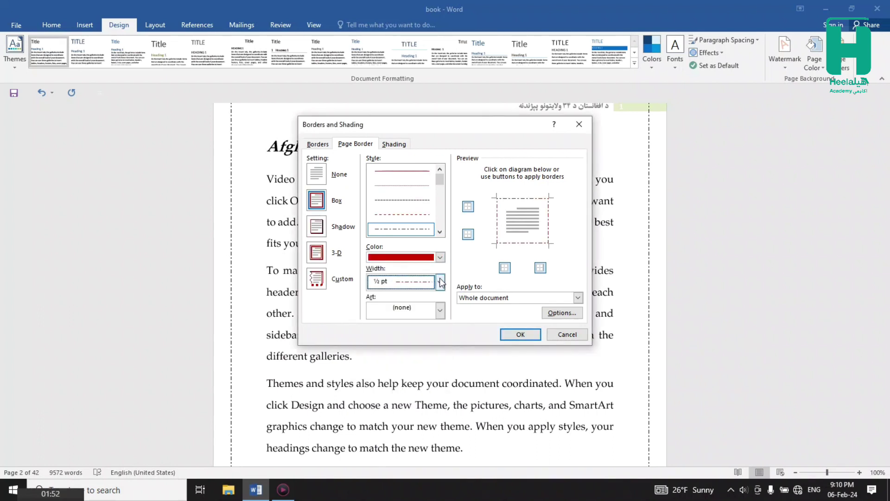
{"action": "left_click", "coordinate": [441, 283]}
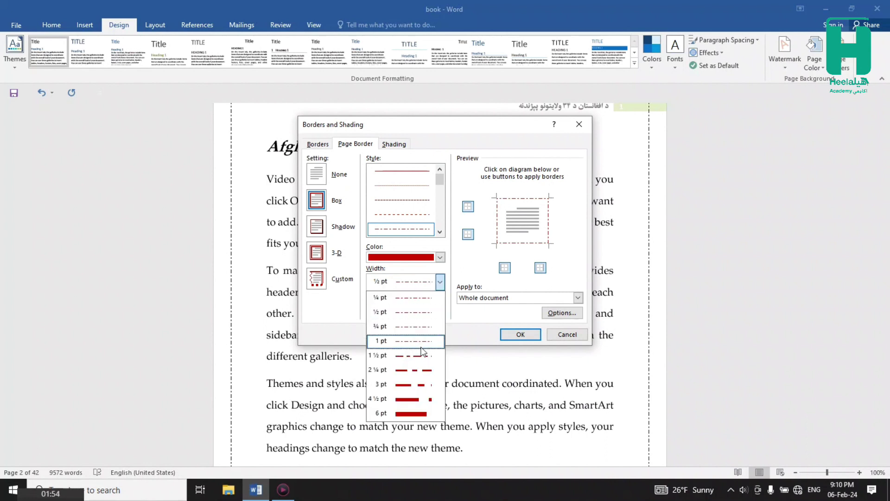
{"action": "left_click", "coordinate": [407, 386]}
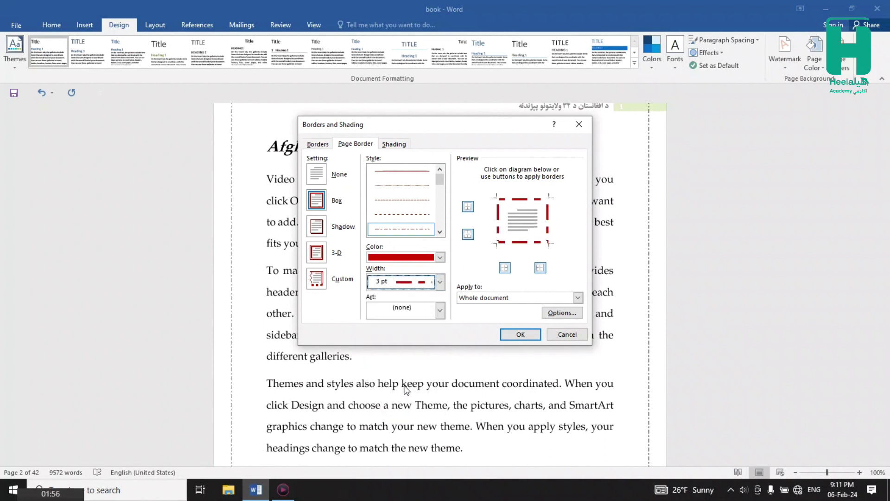
{"action": "left_click", "coordinate": [519, 334]}
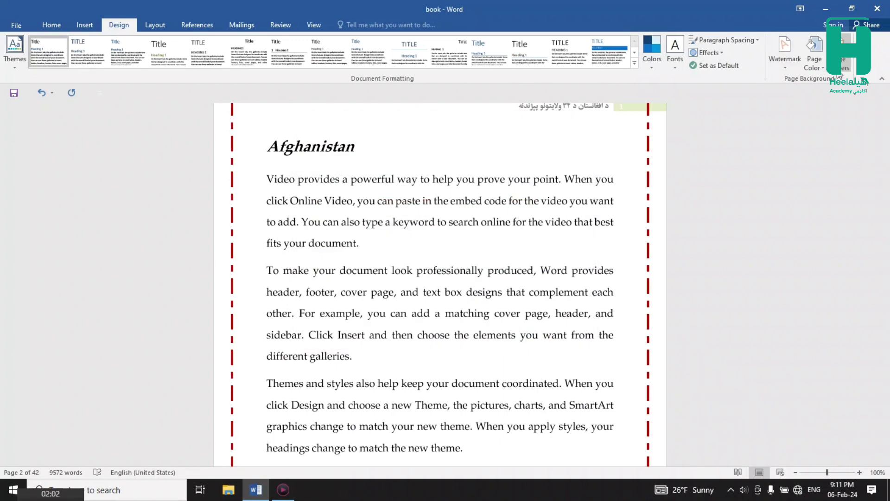
{"action": "left_click", "coordinate": [846, 56]}
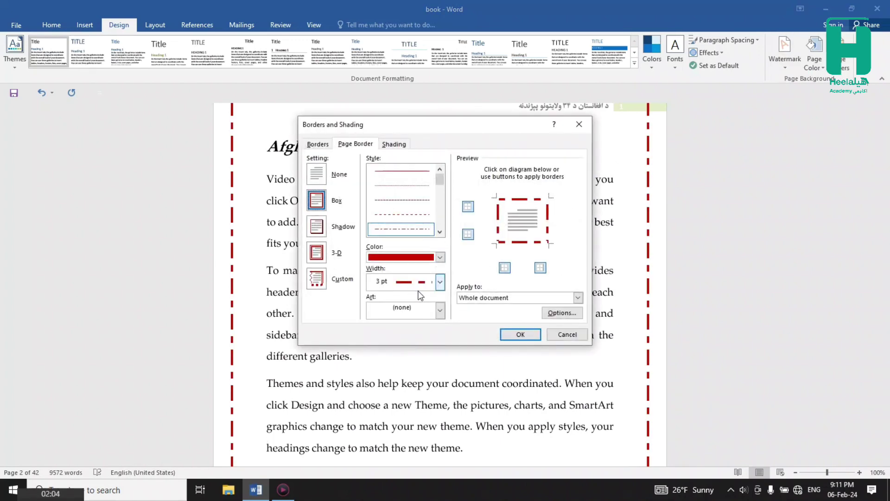
Swap in the dark blue 18 pt block art border and view it in print preview.
{"action": "left_click", "coordinate": [440, 310]}
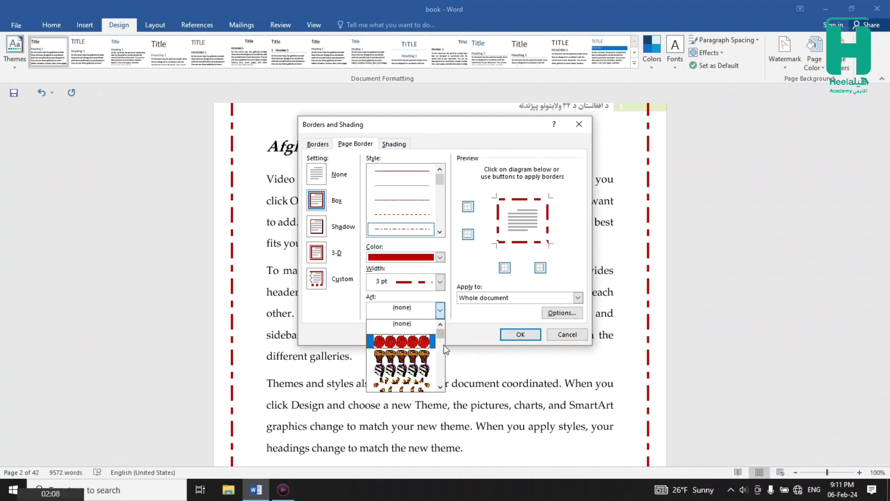
{"action": "left_click", "coordinate": [440, 387]}
{"action": "left_click", "coordinate": [441, 386]}
{"action": "left_click", "coordinate": [441, 386]}
{"action": "left_click", "coordinate": [440, 387]}
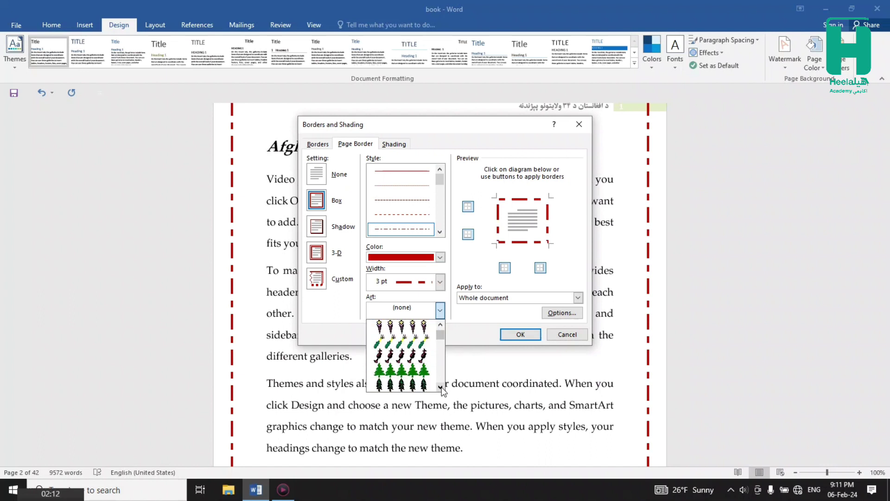
{"action": "left_click", "coordinate": [441, 387]}
{"action": "left_click", "coordinate": [440, 387]}
{"action": "left_click", "coordinate": [441, 387]}
{"action": "left_click", "coordinate": [440, 386]}
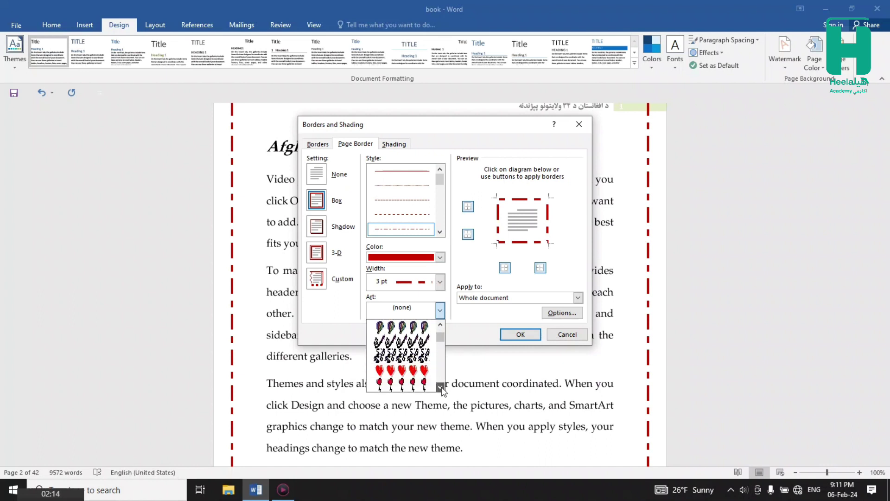
{"action": "left_click", "coordinate": [440, 387]}
{"action": "left_click", "coordinate": [440, 387]}
{"action": "left_click", "coordinate": [440, 387]}
{"action": "left_click", "coordinate": [441, 386]}
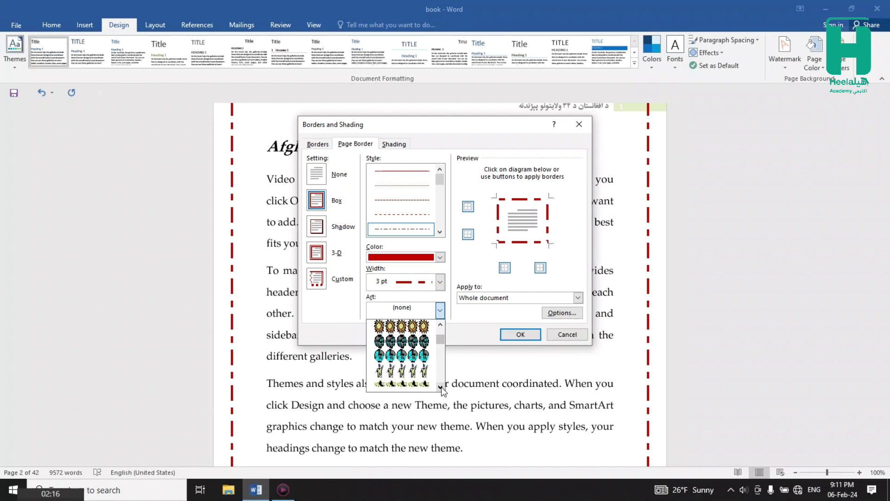
{"action": "left_click", "coordinate": [440, 386]}
{"action": "left_click", "coordinate": [440, 387]}
{"action": "left_click", "coordinate": [441, 386]}
{"action": "left_click", "coordinate": [441, 387]}
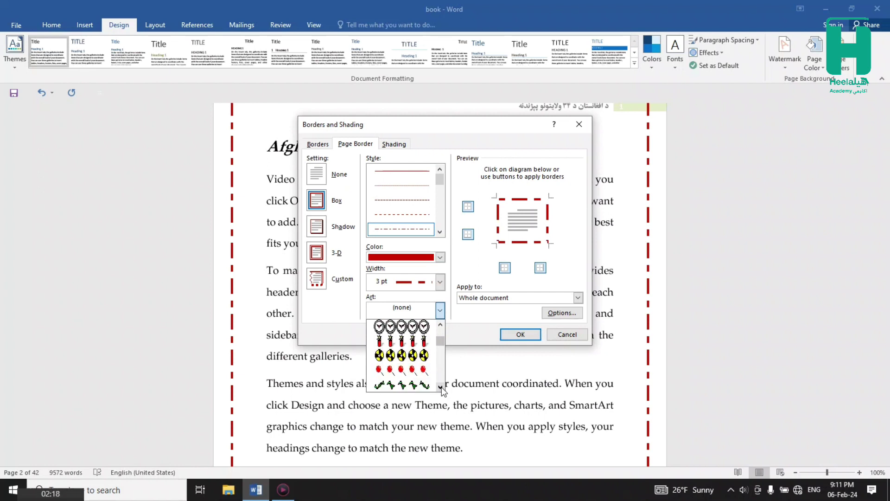
{"action": "left_click", "coordinate": [440, 387]}
{"action": "left_click", "coordinate": [441, 387]}
{"action": "left_click", "coordinate": [440, 387]}
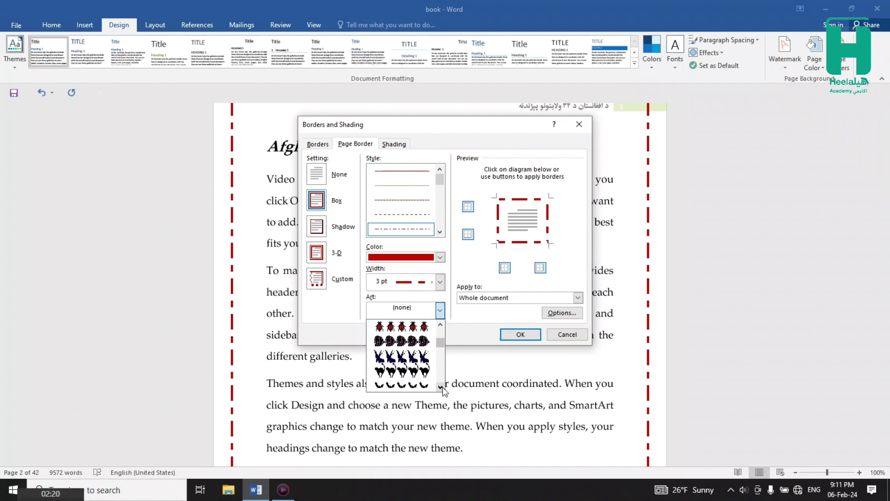
{"action": "left_click", "coordinate": [440, 387]}
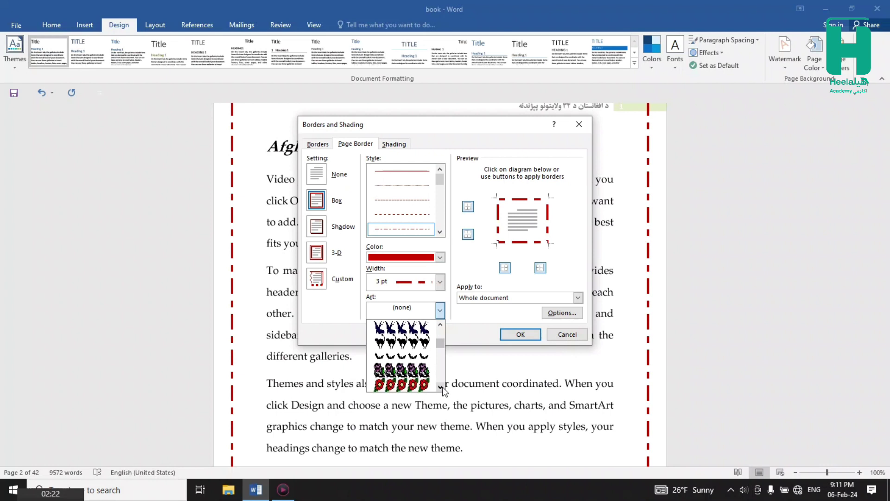
{"action": "left_click", "coordinate": [440, 387]}
{"action": "left_click", "coordinate": [440, 386]}
{"action": "left_click", "coordinate": [440, 387]}
{"action": "left_click", "coordinate": [440, 387]}
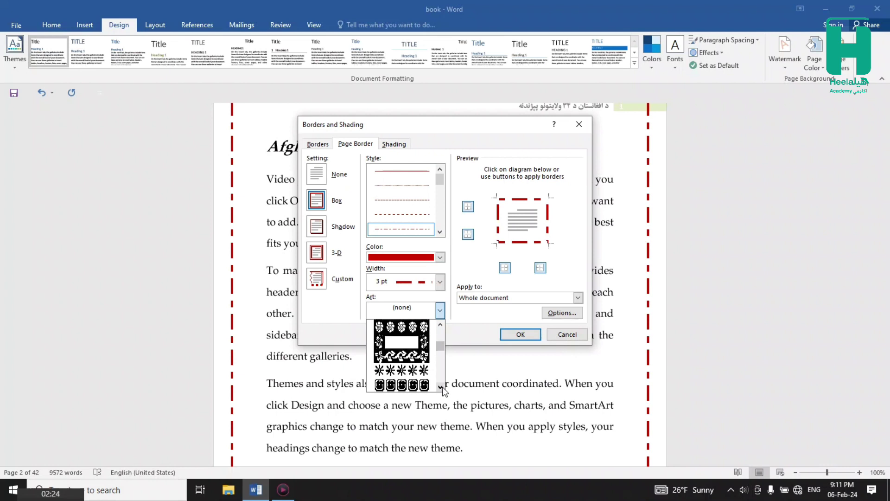
{"action": "left_click", "coordinate": [440, 387]}
{"action": "left_click", "coordinate": [440, 387]}
{"action": "left_click", "coordinate": [441, 387]}
{"action": "left_click", "coordinate": [441, 386]}
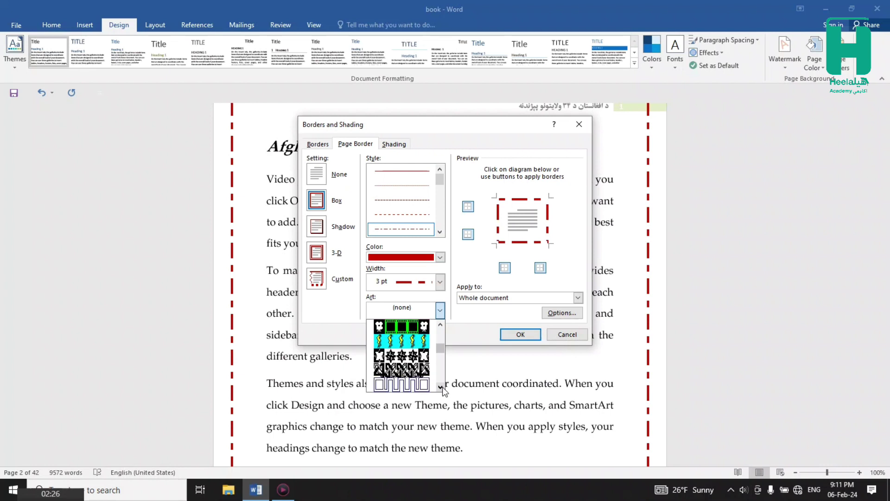
{"action": "left_click", "coordinate": [440, 386]}
{"action": "left_click", "coordinate": [440, 387]}
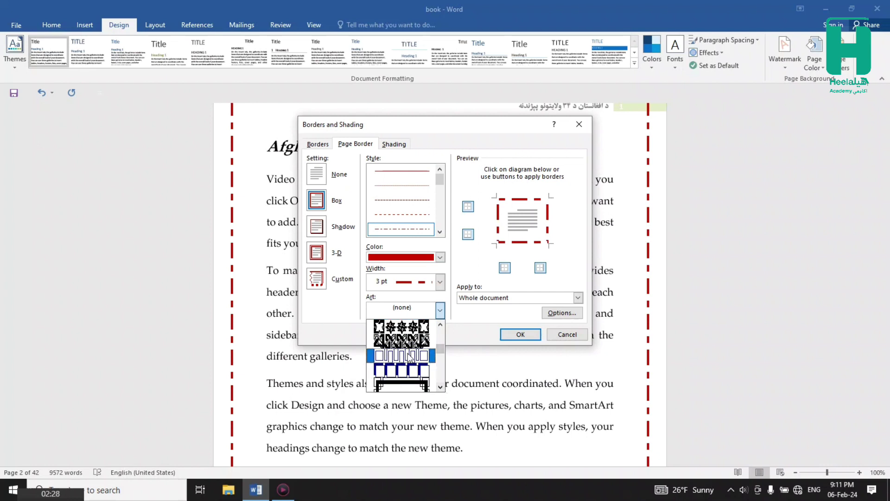
{"action": "left_click", "coordinate": [397, 386]}
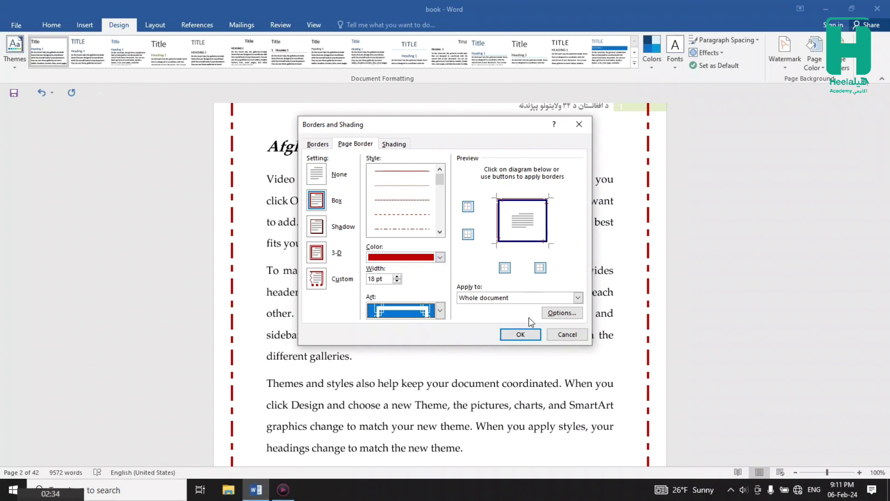
{"action": "left_click", "coordinate": [528, 335]}
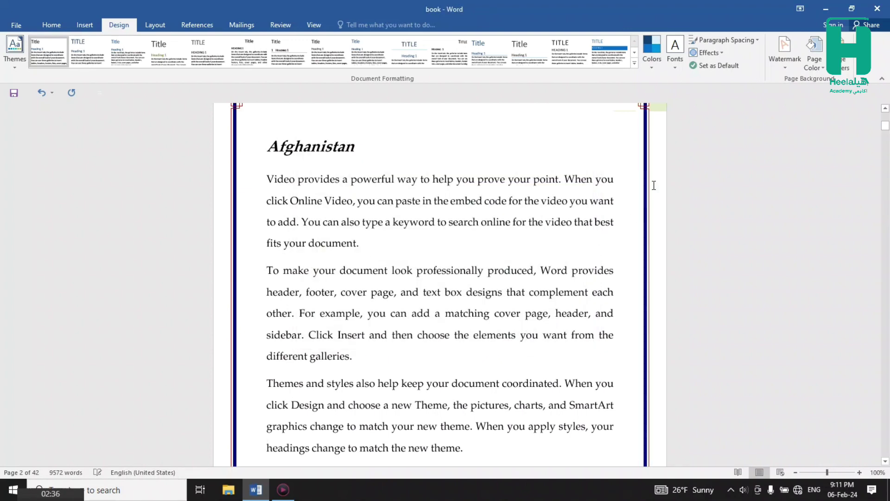
{"action": "key", "text": "ctrl+p"}
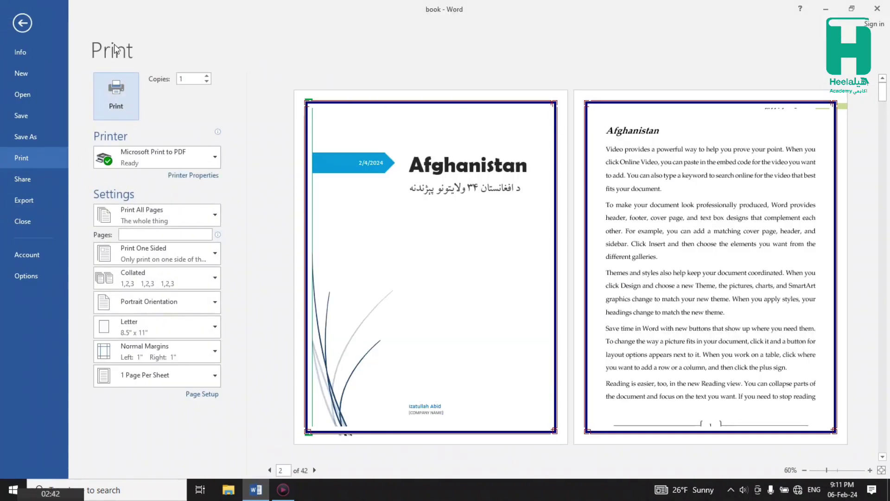
Exit print preview and replace the blue border with a finer 10 pt patterned art design.
{"action": "left_click", "coordinate": [31, 32]}
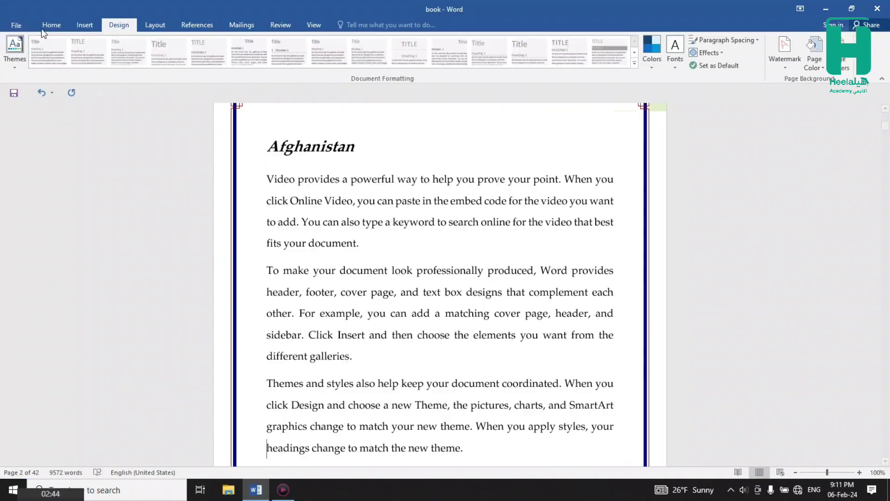
{"action": "left_click", "coordinate": [845, 52]}
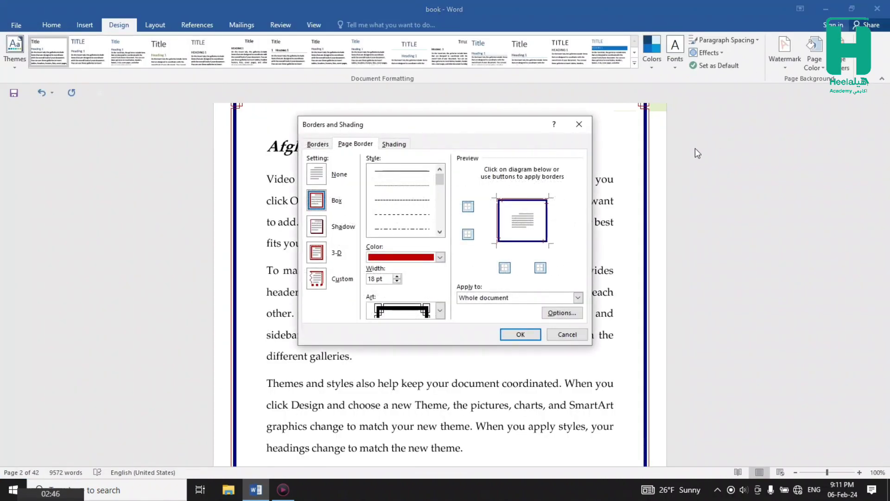
{"action": "left_click", "coordinate": [441, 311]}
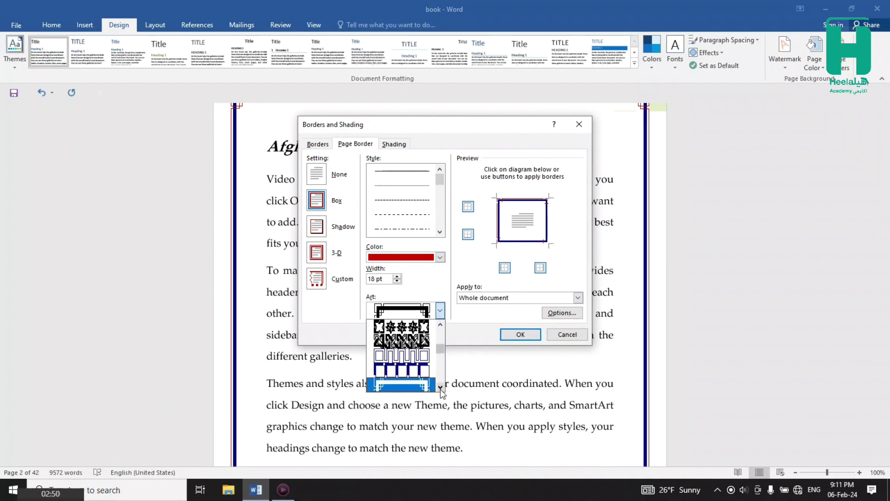
{"action": "left_click", "coordinate": [440, 387]}
{"action": "left_click", "coordinate": [441, 387]}
{"action": "left_click", "coordinate": [440, 387]}
{"action": "left_click", "coordinate": [440, 387]}
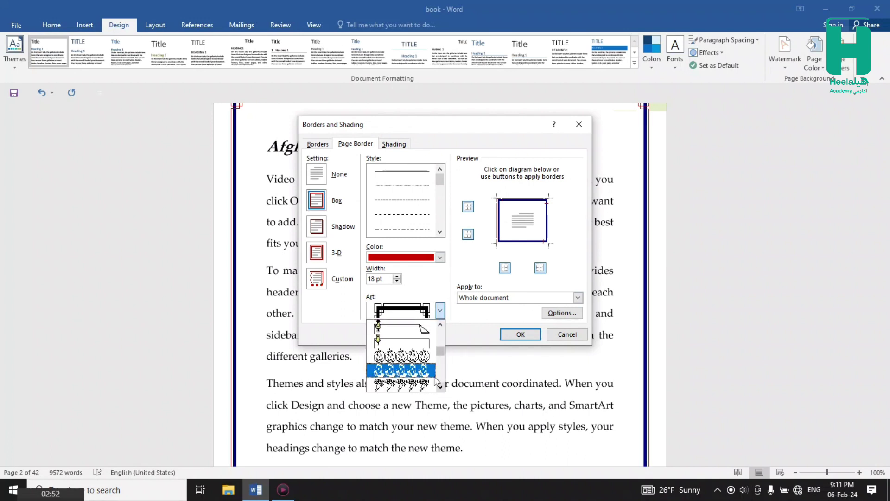
{"action": "scroll", "coordinate": [408, 361], "scroll_direction": "down", "scroll_amount": 2}
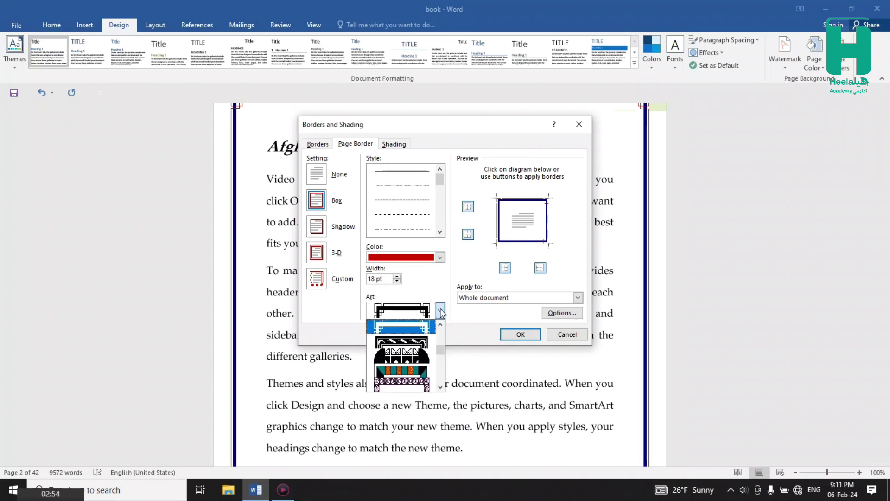
{"action": "scroll", "coordinate": [408, 361], "scroll_direction": "down", "scroll_amount": 2}
{"action": "scroll", "coordinate": [408, 362], "scroll_direction": "down", "scroll_amount": 2}
{"action": "scroll", "coordinate": [416, 386], "scroll_direction": "down", "scroll_amount": 1}
{"action": "left_click", "coordinate": [417, 385]}
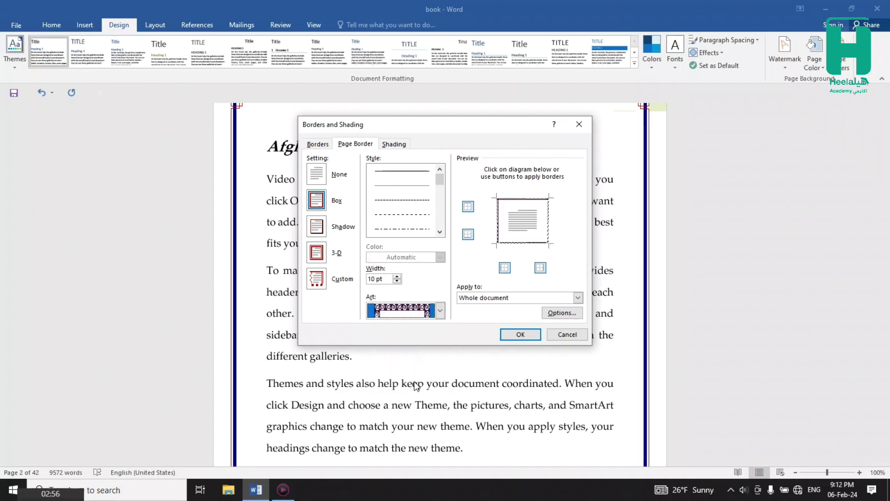
{"action": "left_click", "coordinate": [520, 335]}
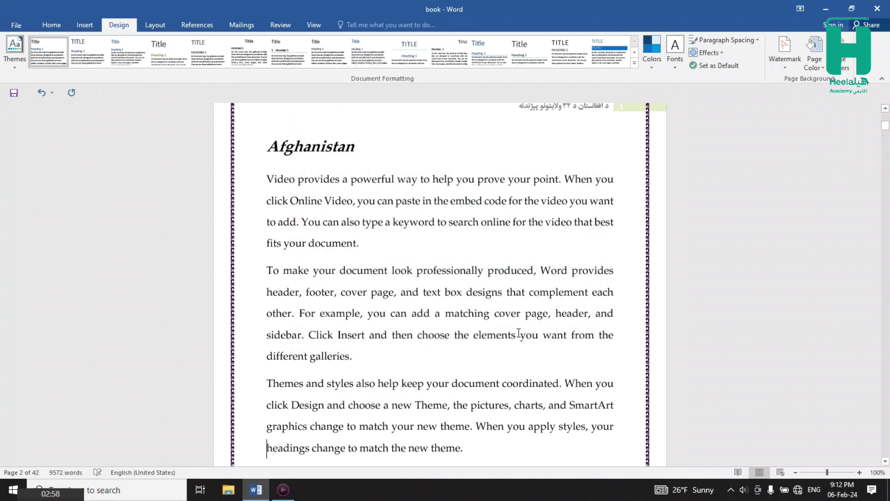
Make the art border Custom with top and bottom removed, then preview the pages.
{"action": "left_click", "coordinate": [844, 51]}
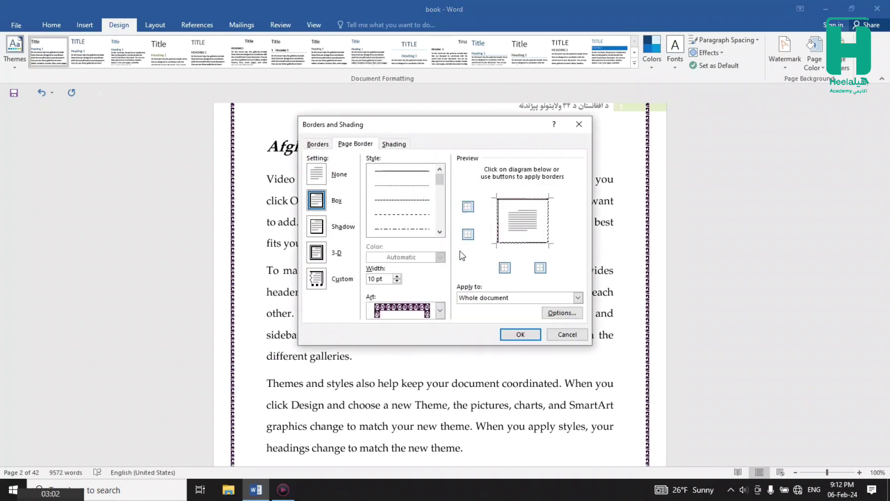
{"action": "left_click", "coordinate": [469, 206]}
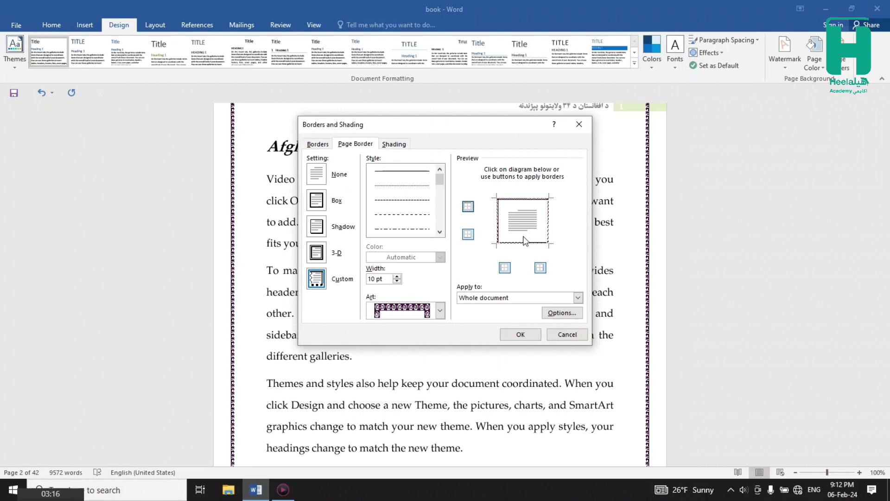
{"action": "left_click", "coordinate": [468, 235]}
{"action": "left_click", "coordinate": [466, 207]}
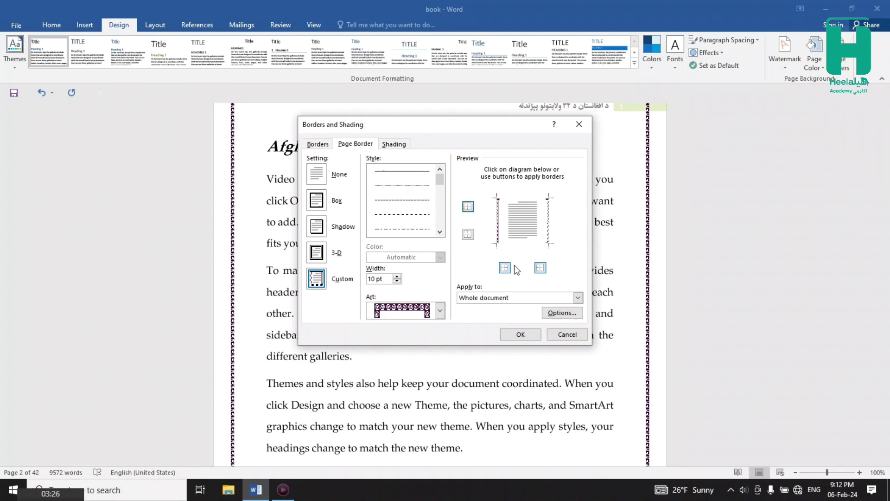
{"action": "left_click", "coordinate": [519, 337]}
{"action": "key", "text": "ctrl+p"}
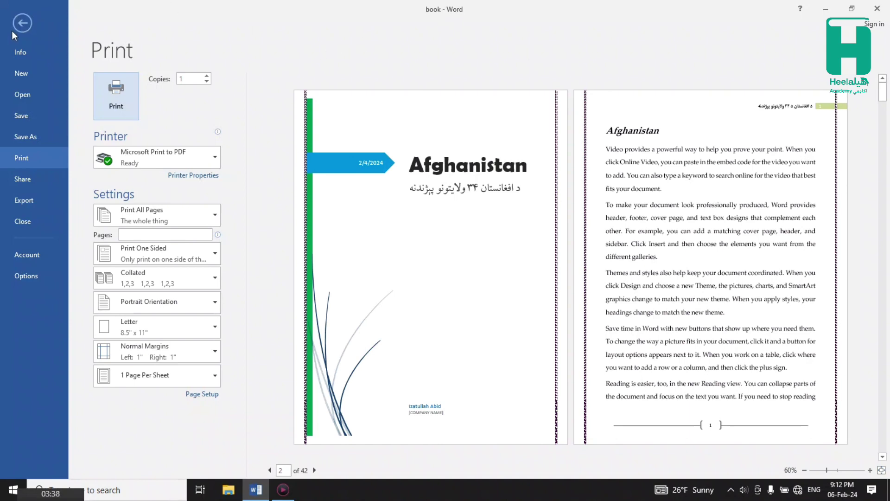
Confirm the left-and-right art border's Apply to setting is Whole document.
{"action": "left_click", "coordinate": [23, 23]}
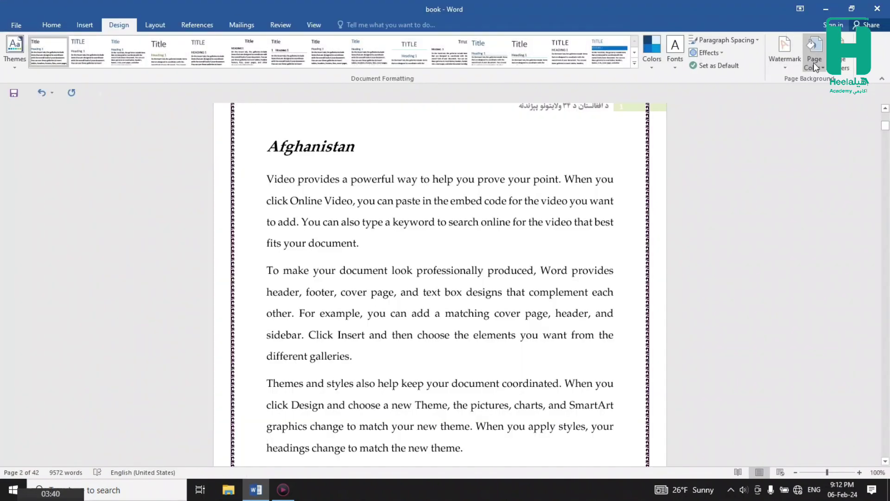
{"action": "left_click", "coordinate": [845, 54]}
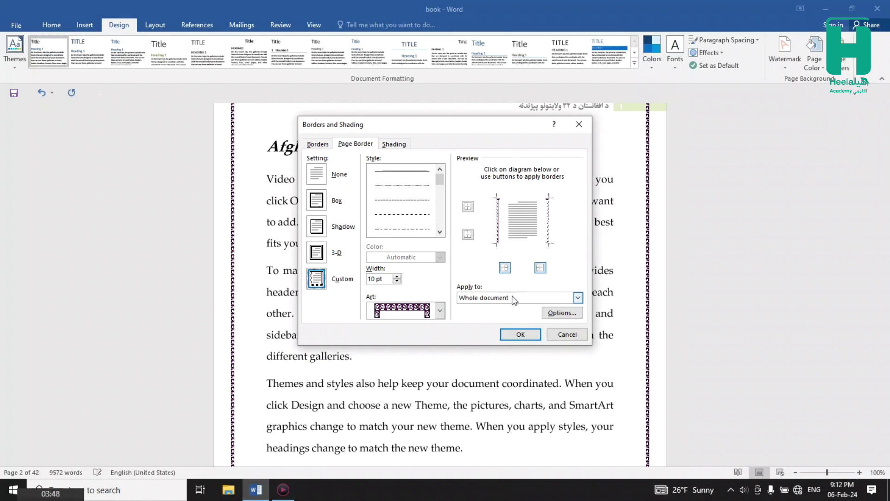
{"action": "left_click", "coordinate": [536, 296]}
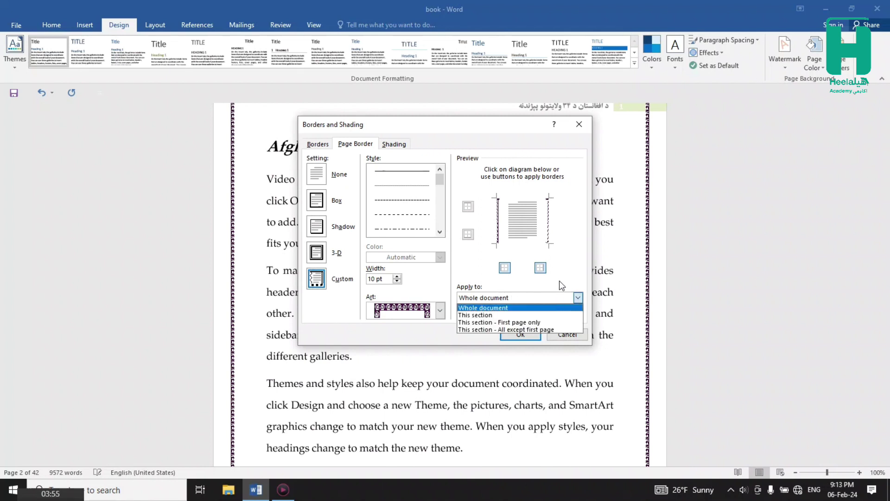
{"action": "left_click", "coordinate": [533, 304]}
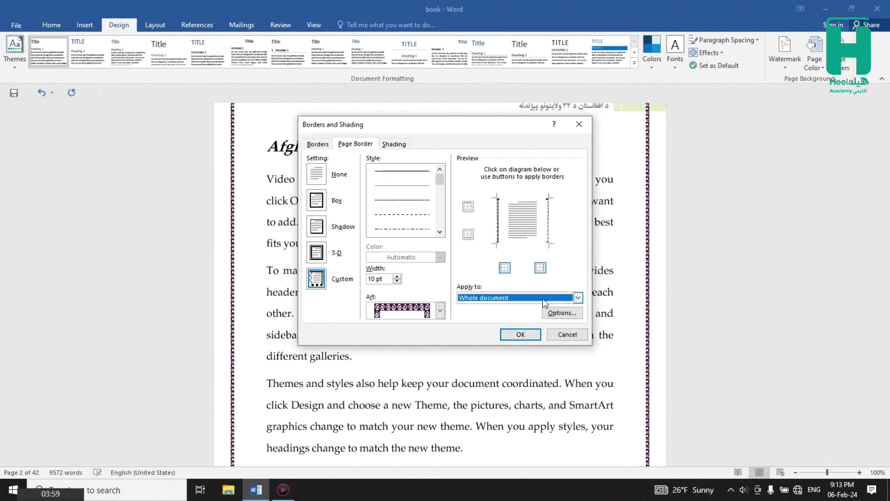
{"action": "left_click", "coordinate": [579, 297]}
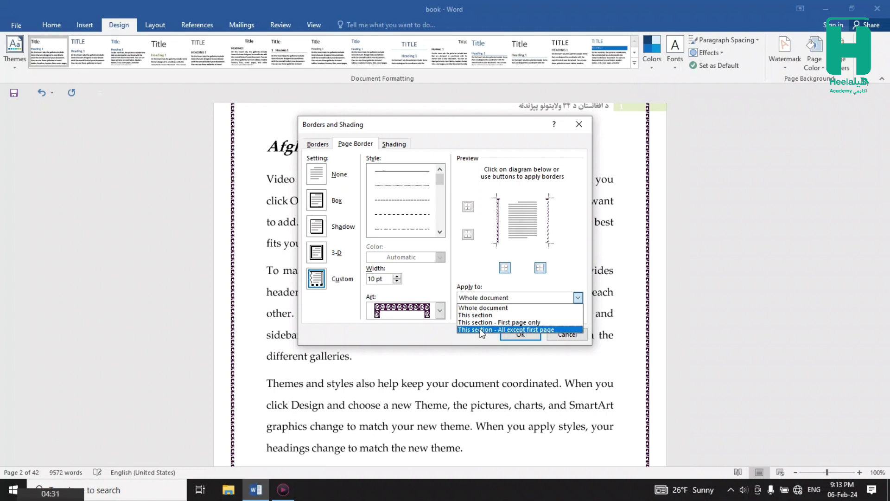
{"action": "left_click", "coordinate": [420, 334]}
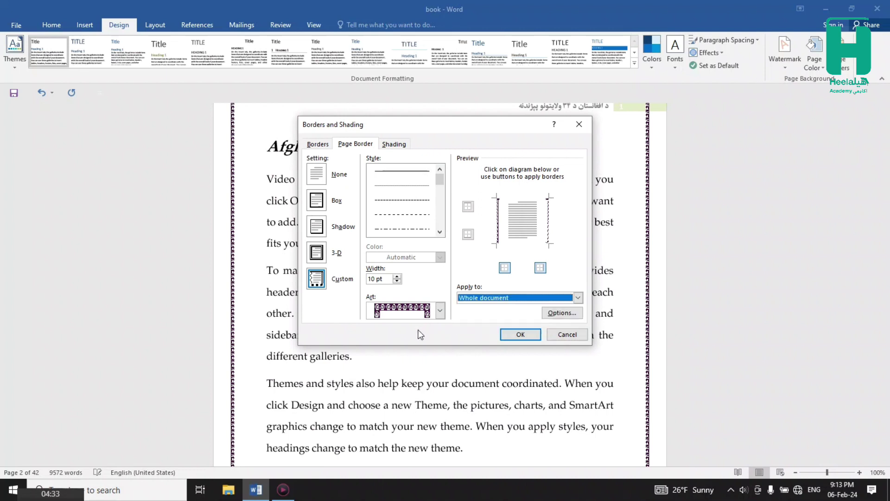
{"action": "left_click", "coordinate": [510, 335]}
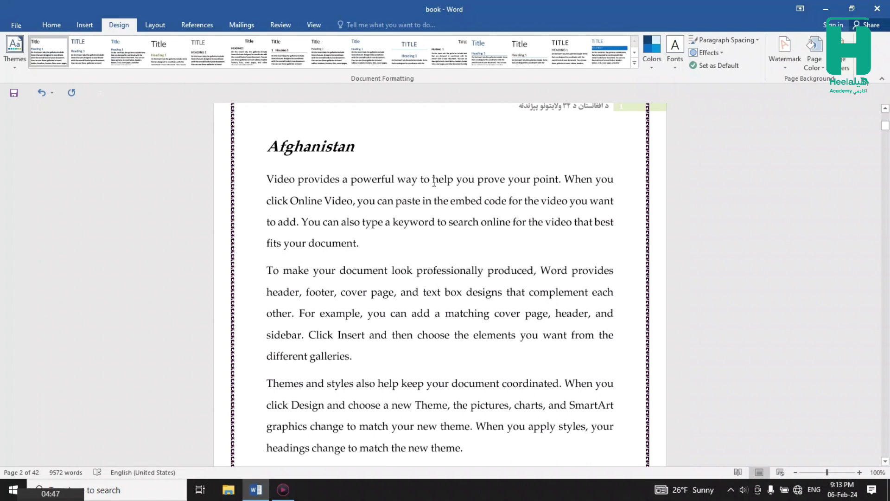
Try turquoise as the Page Color, then settle on a light green theme colour.
{"action": "left_click", "coordinate": [820, 68]}
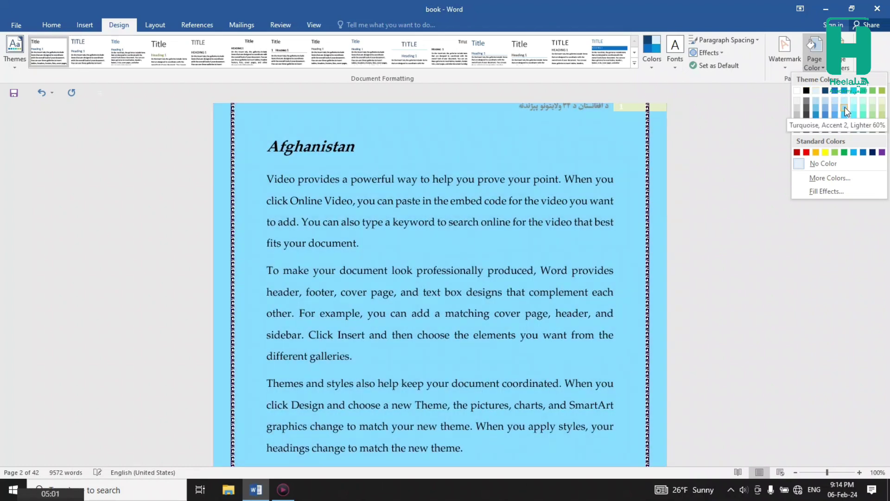
{"action": "left_click", "coordinate": [845, 107]}
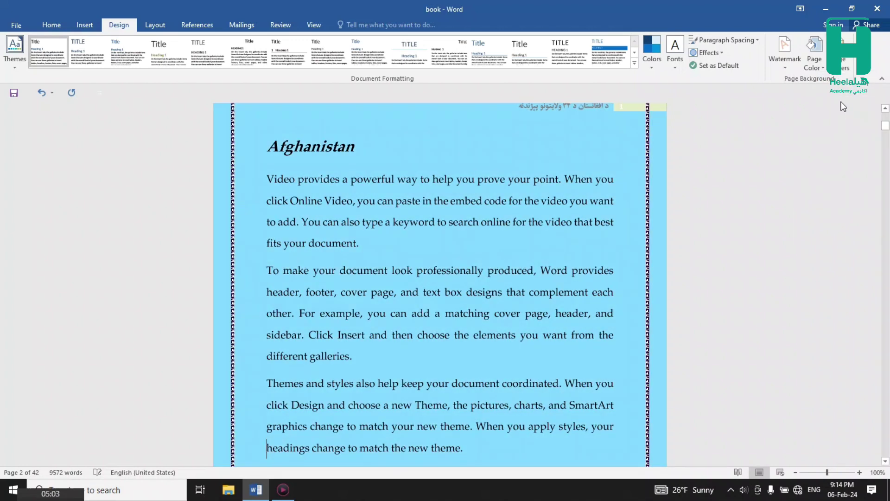
{"action": "left_click", "coordinate": [824, 68]}
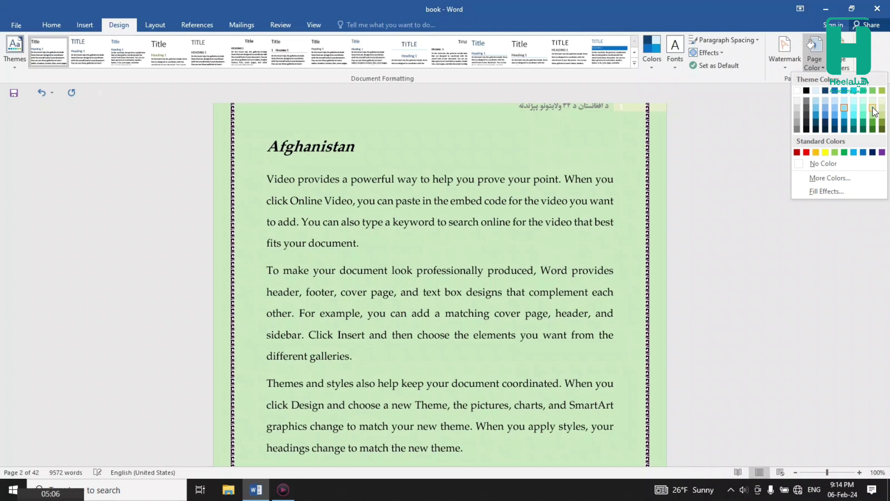
{"action": "left_click", "coordinate": [873, 107]}
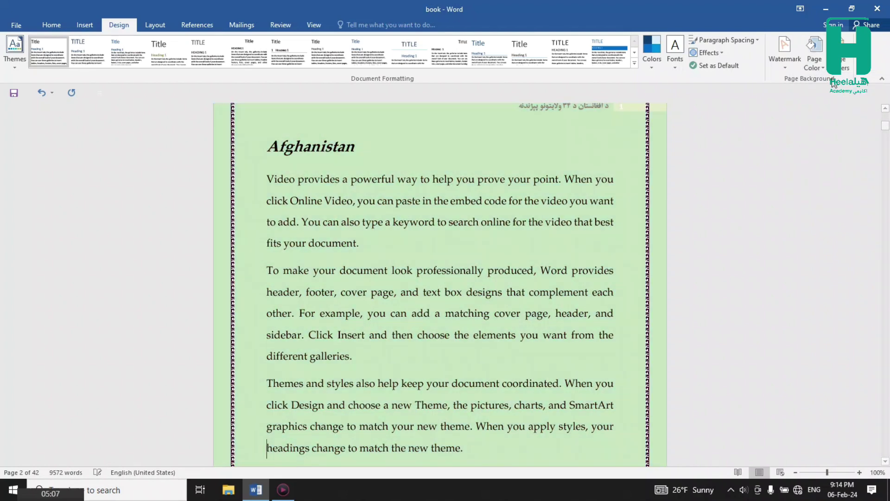
{"action": "left_click", "coordinate": [817, 67]}
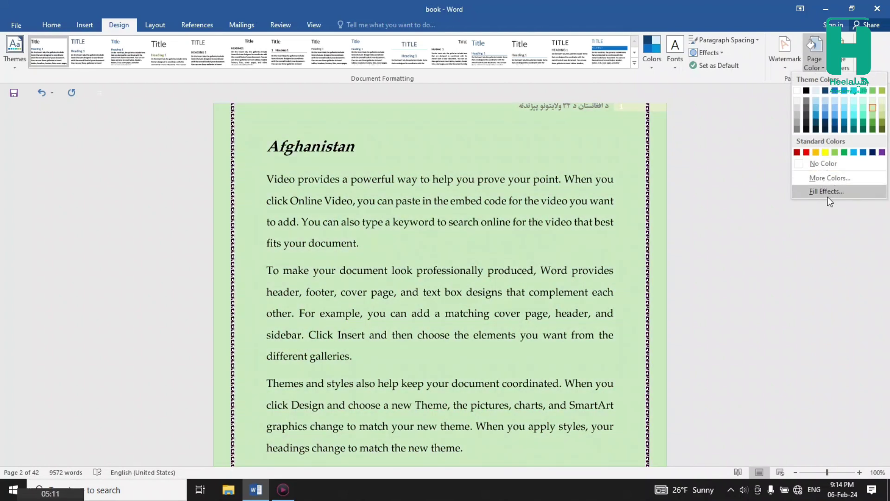
Fill the page with a one-colour horizontal green gradient, lightest in the middle.
{"action": "left_click", "coordinate": [828, 192]}
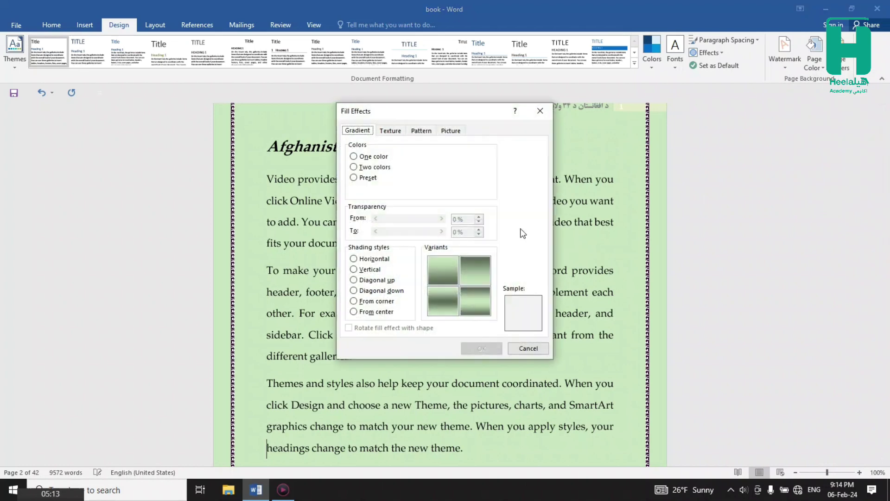
{"action": "left_click", "coordinate": [446, 267]}
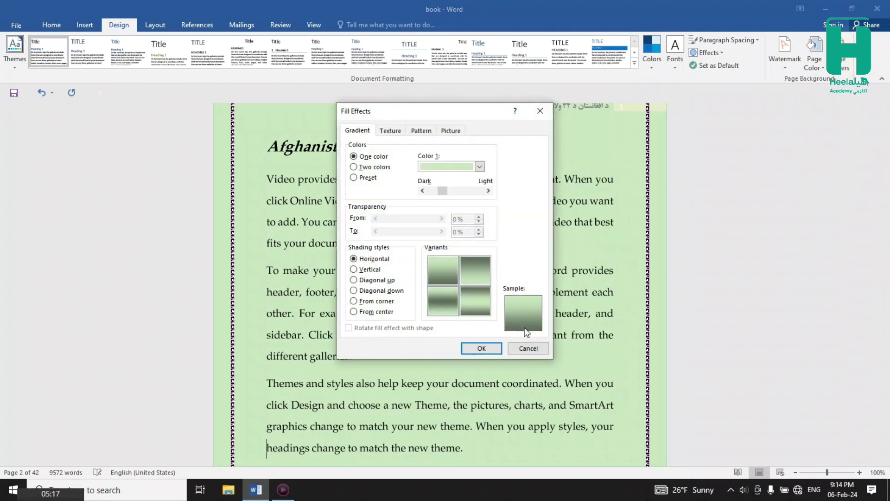
{"action": "left_click", "coordinate": [476, 301]}
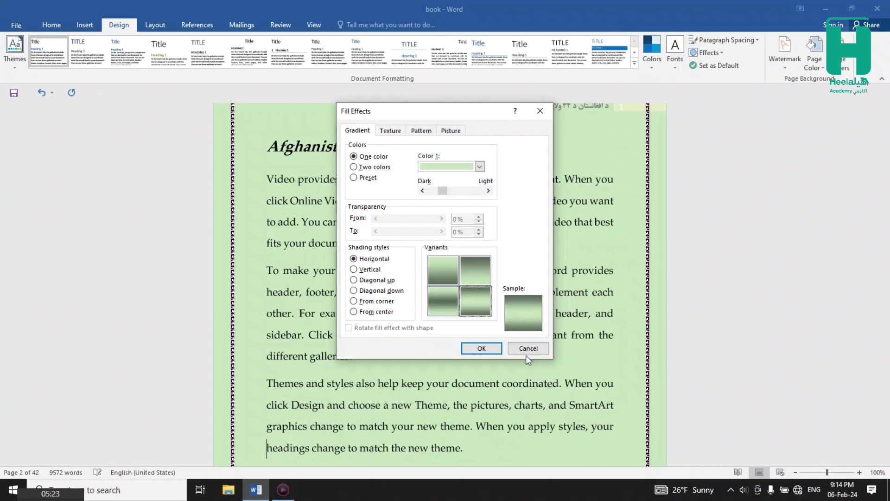
{"action": "left_click", "coordinate": [483, 348]}
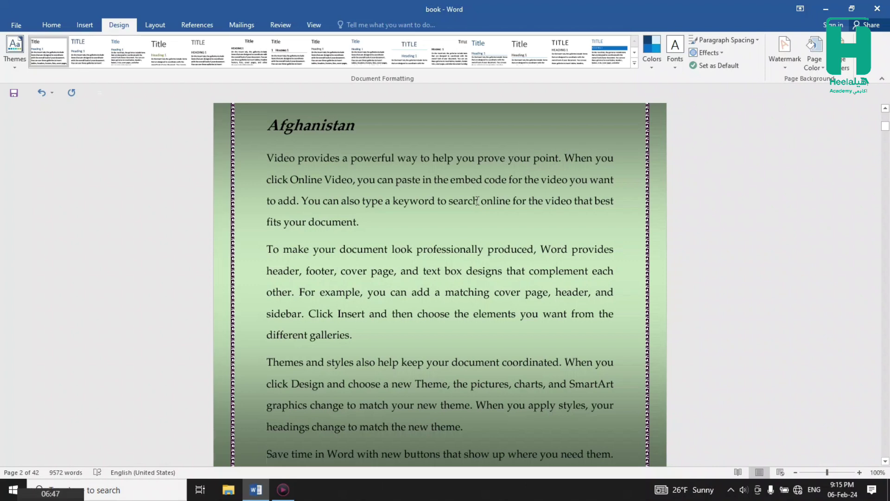
{"action": "key", "text": "ctrl+p"}
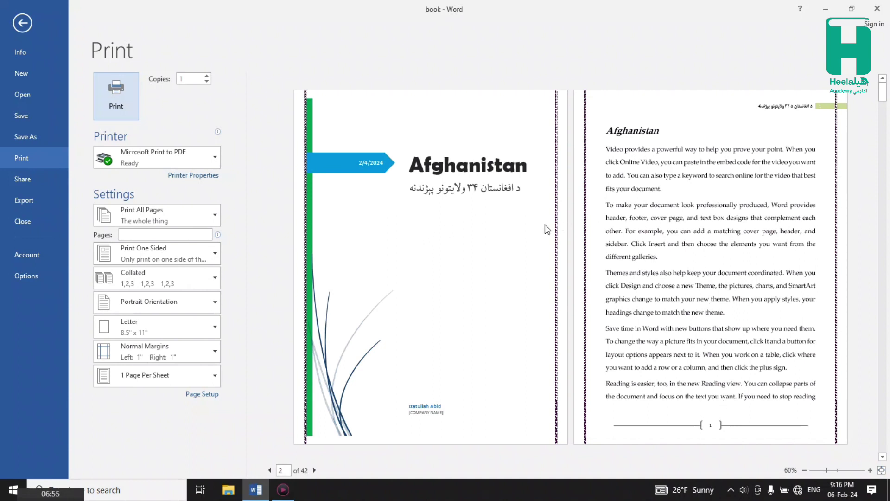
{"action": "left_click", "coordinate": [22, 23]}
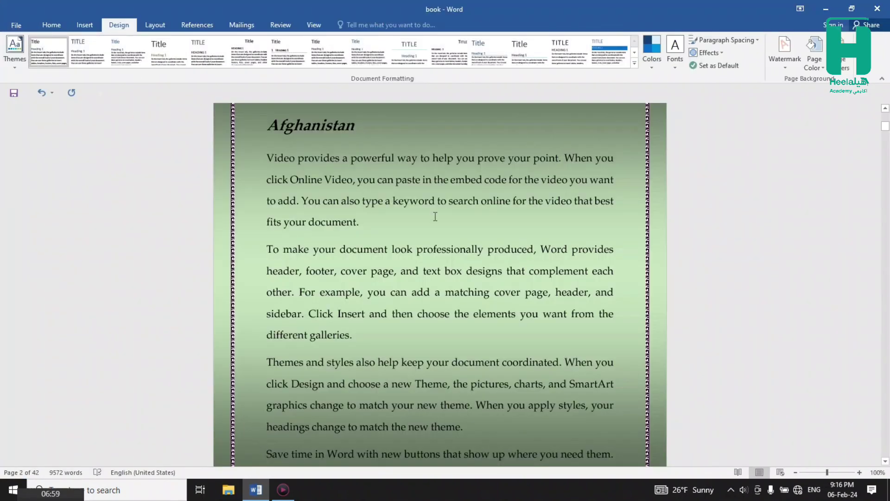
{"action": "scroll", "coordinate": [435, 216], "scroll_direction": "up", "scroll_amount": 10}
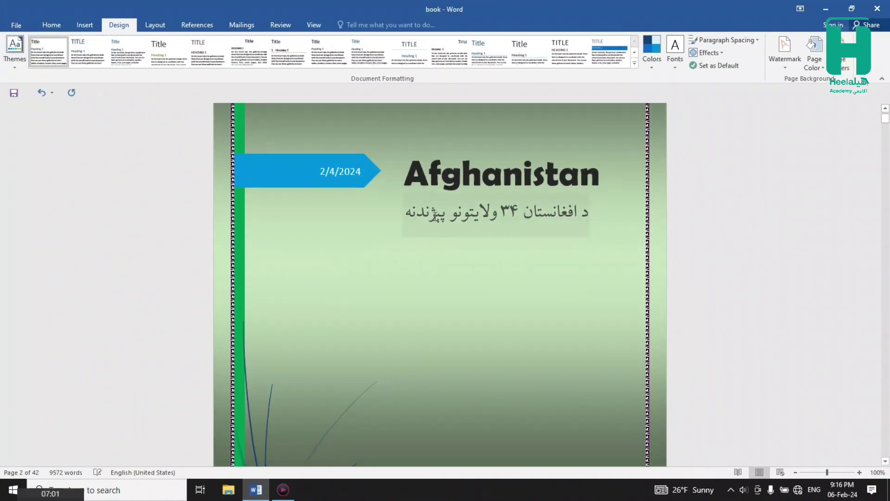
{"action": "scroll", "coordinate": [434, 216], "scroll_direction": "down", "scroll_amount": 10}
{"action": "scroll", "coordinate": [434, 217], "scroll_direction": "down", "scroll_amount": 5}
{"action": "scroll", "coordinate": [434, 216], "scroll_direction": "down", "scroll_amount": 3}
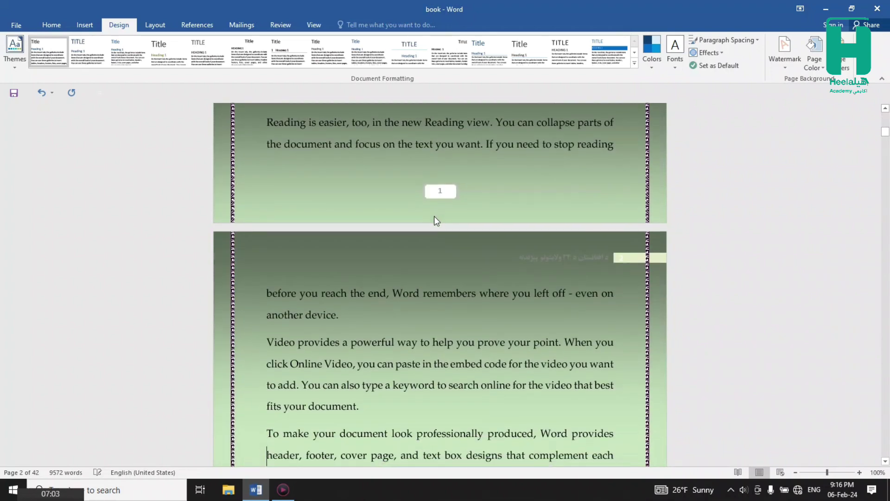
{"action": "scroll", "coordinate": [434, 216], "scroll_direction": "down", "scroll_amount": 3}
{"action": "scroll", "coordinate": [434, 216], "scroll_direction": "down", "scroll_amount": 3}
{"action": "scroll", "coordinate": [434, 216], "scroll_direction": "down", "scroll_amount": 5}
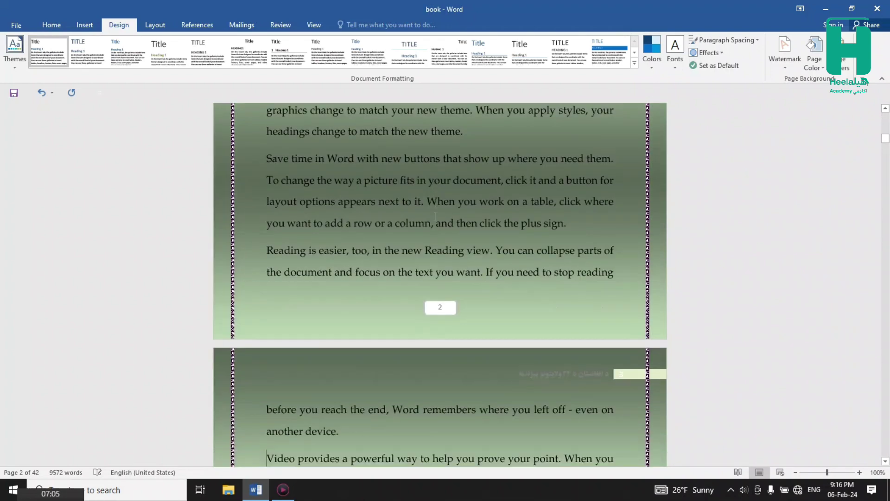
{"action": "scroll", "coordinate": [434, 216], "scroll_direction": "down", "scroll_amount": 1}
{"action": "scroll", "coordinate": [434, 216], "scroll_direction": "down", "scroll_amount": 1}
{"action": "scroll", "coordinate": [434, 216], "scroll_direction": "down", "scroll_amount": 1}
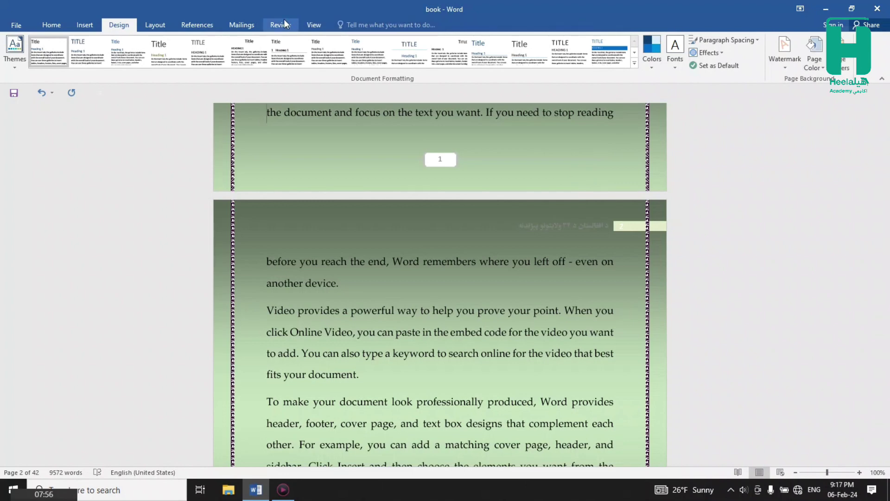
Switch to the Layout tab to reach margins, orientation and other page setup options.
{"action": "left_click", "coordinate": [163, 30]}
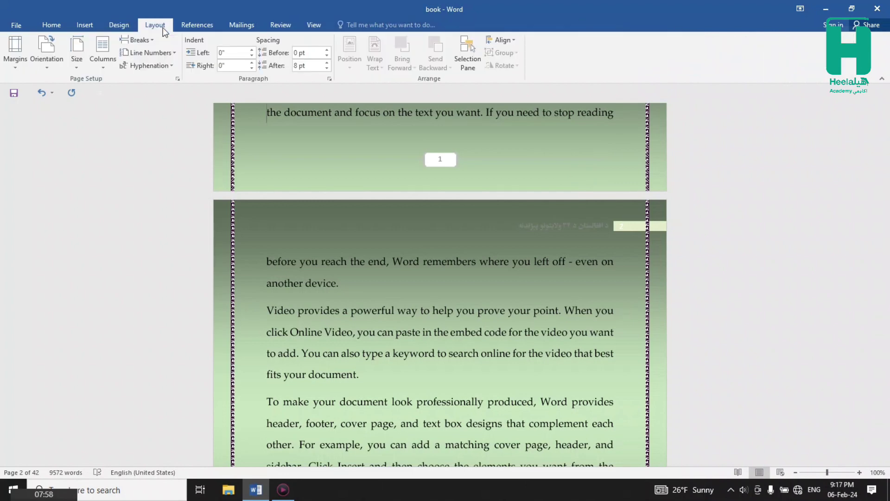